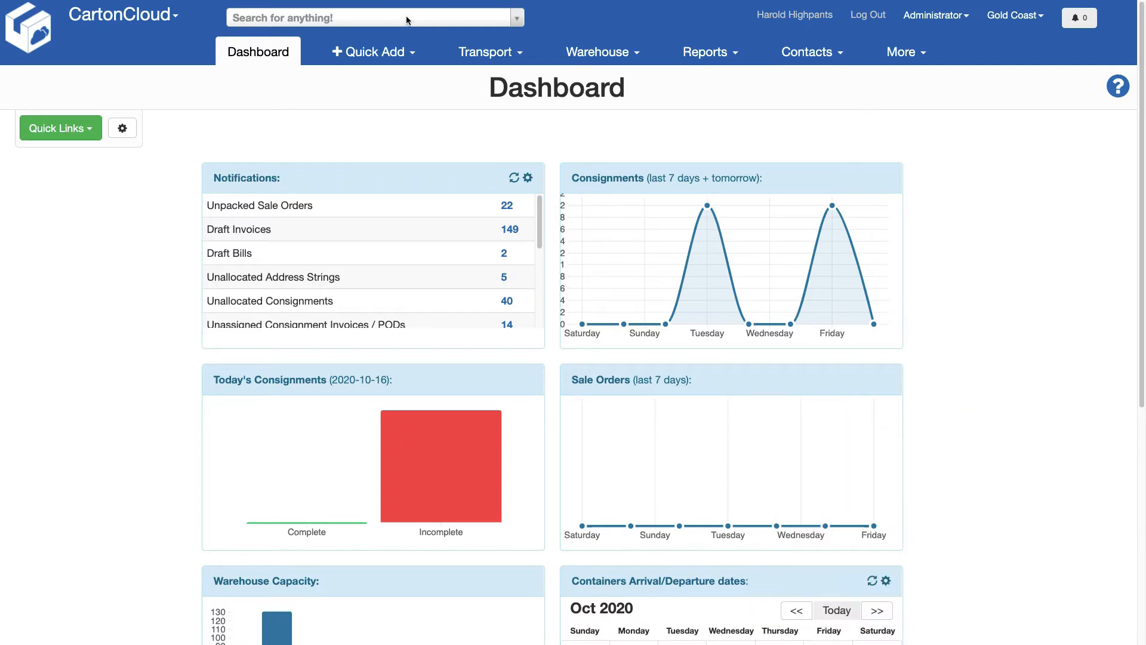
Search globally for "parser", open the Parsers list, and check the POD Parser - QR Code entry and its To Address.
left_click(406, 19)
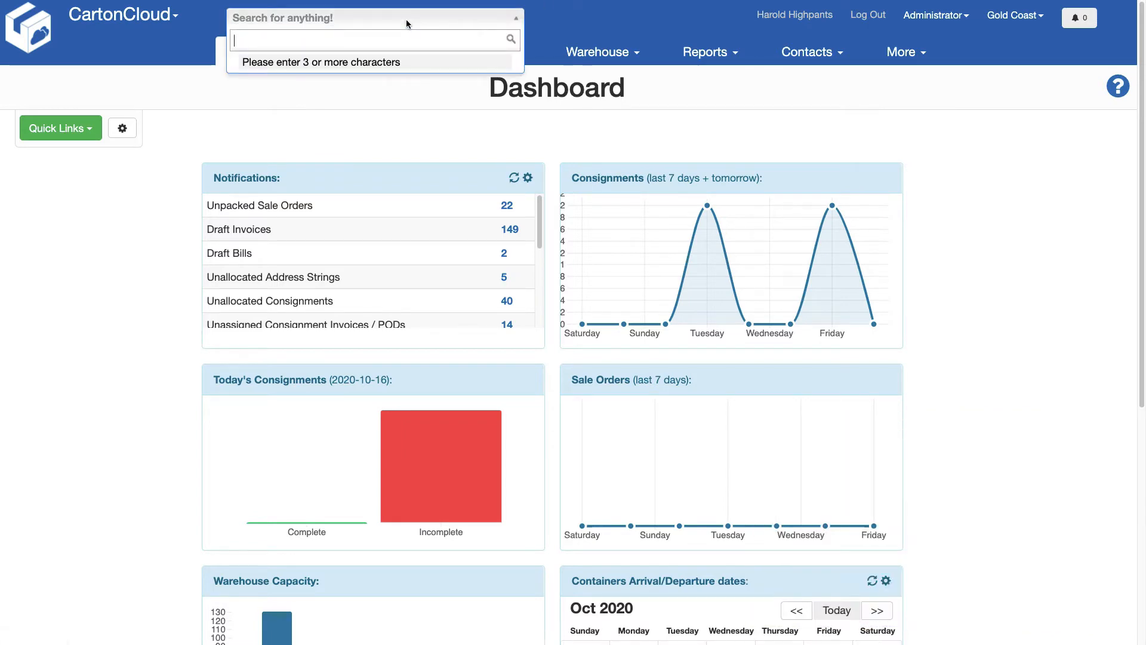
type("parser")
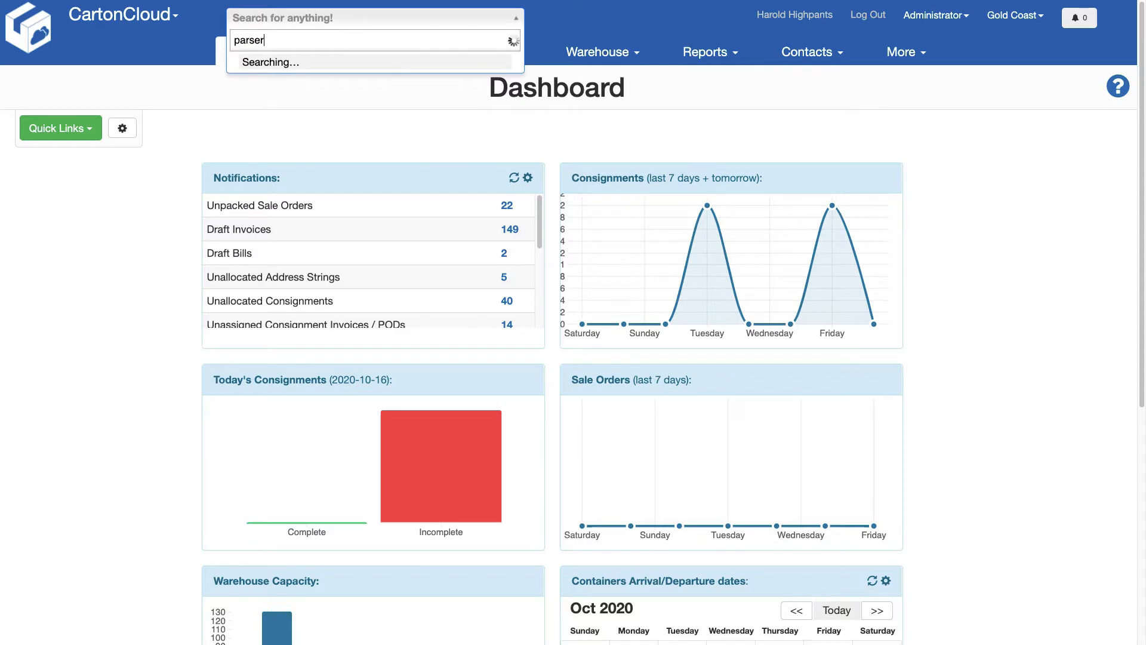
left_click(400, 64)
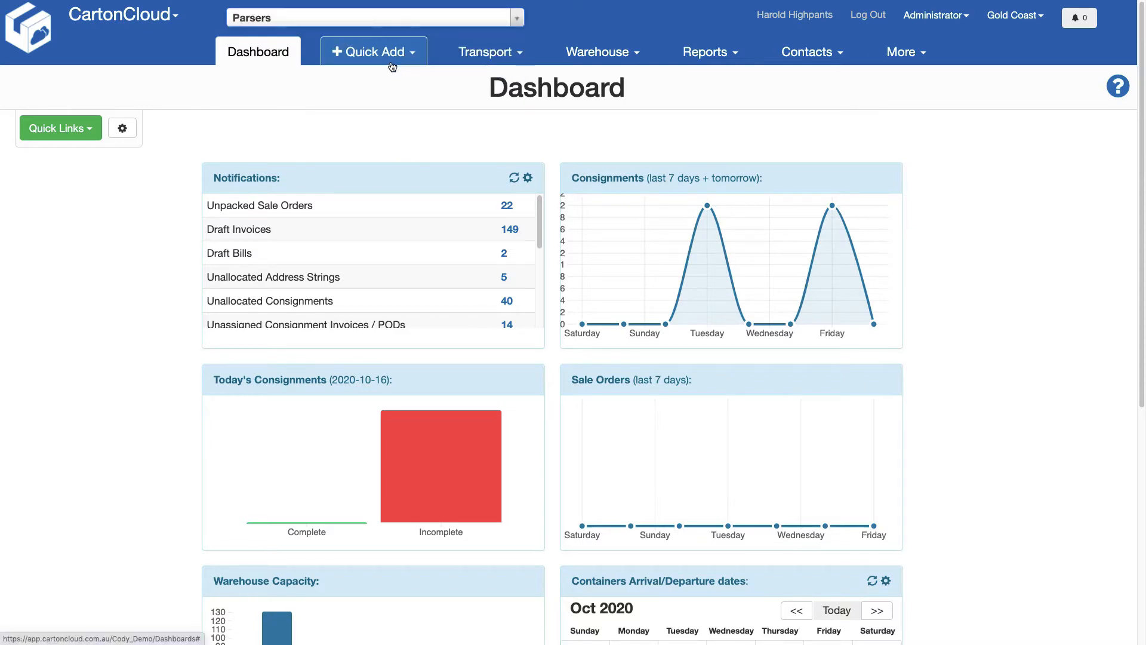
scroll(418, 285, "down", 6)
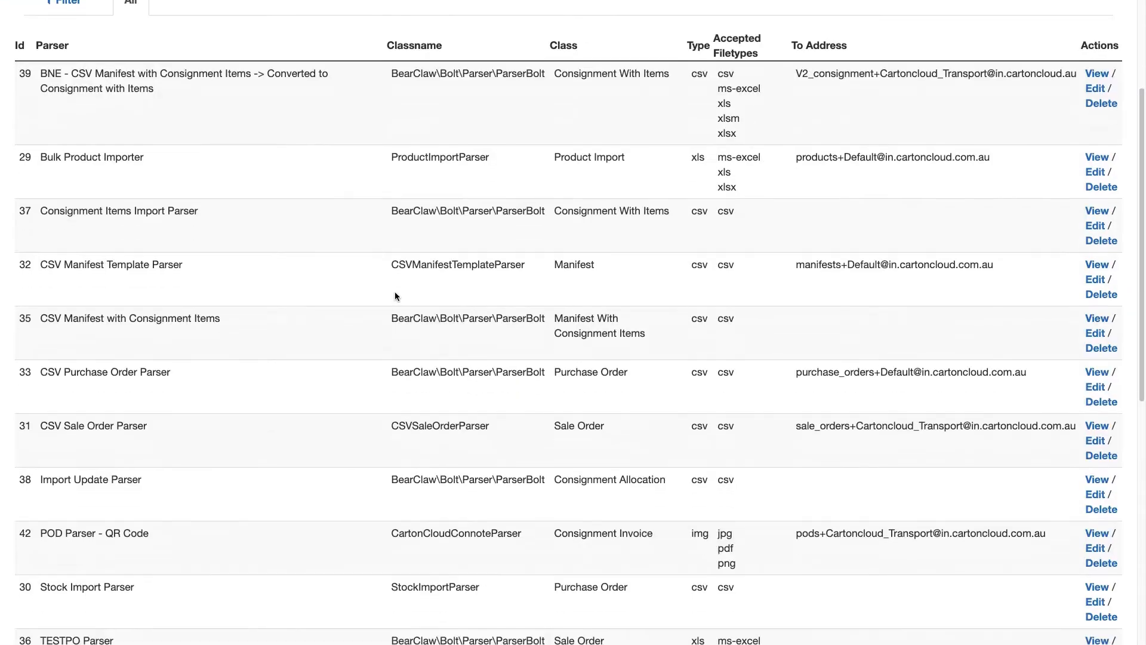
scroll(393, 295, "down", 3)
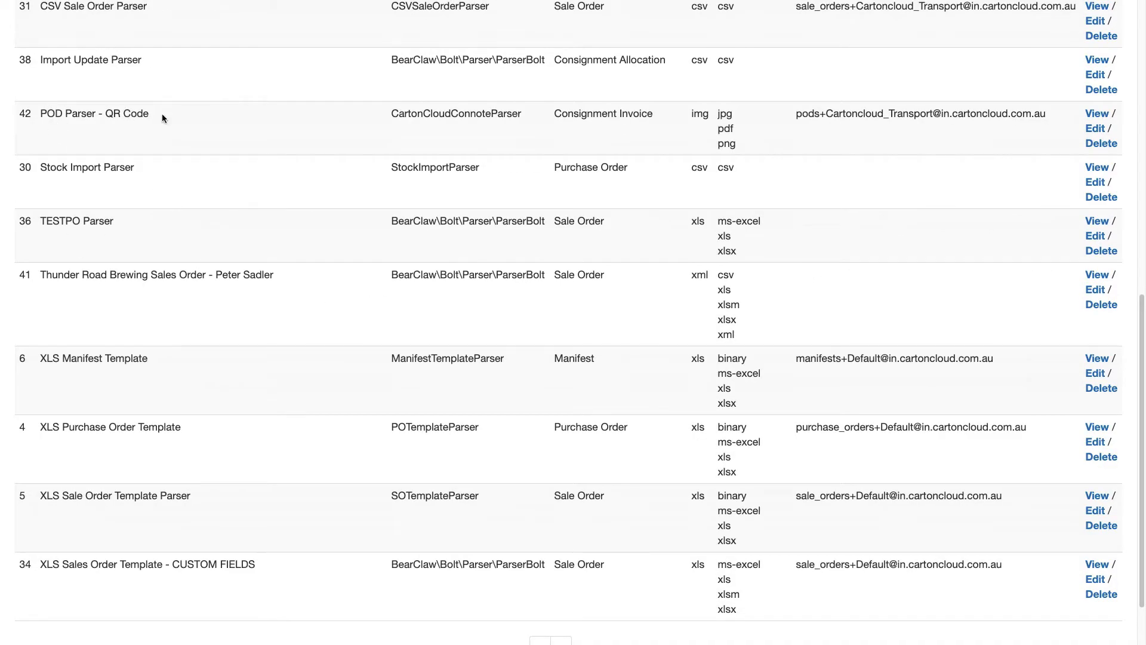
left_click_drag(163, 114, 39, 114)
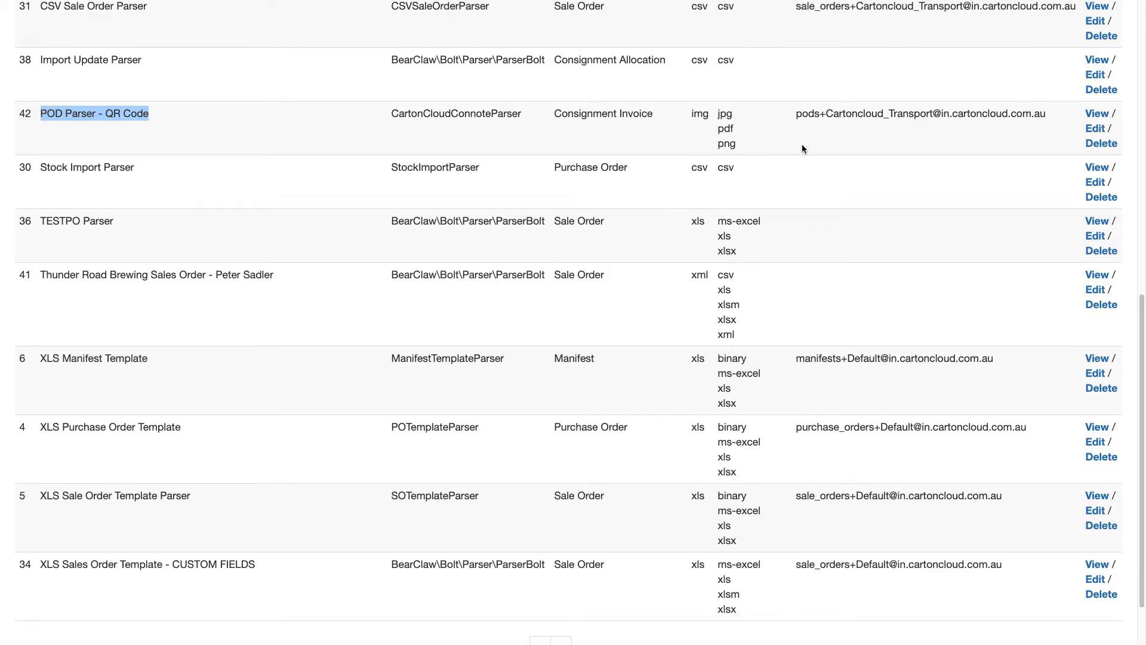
left_click_drag(796, 113, 957, 122)
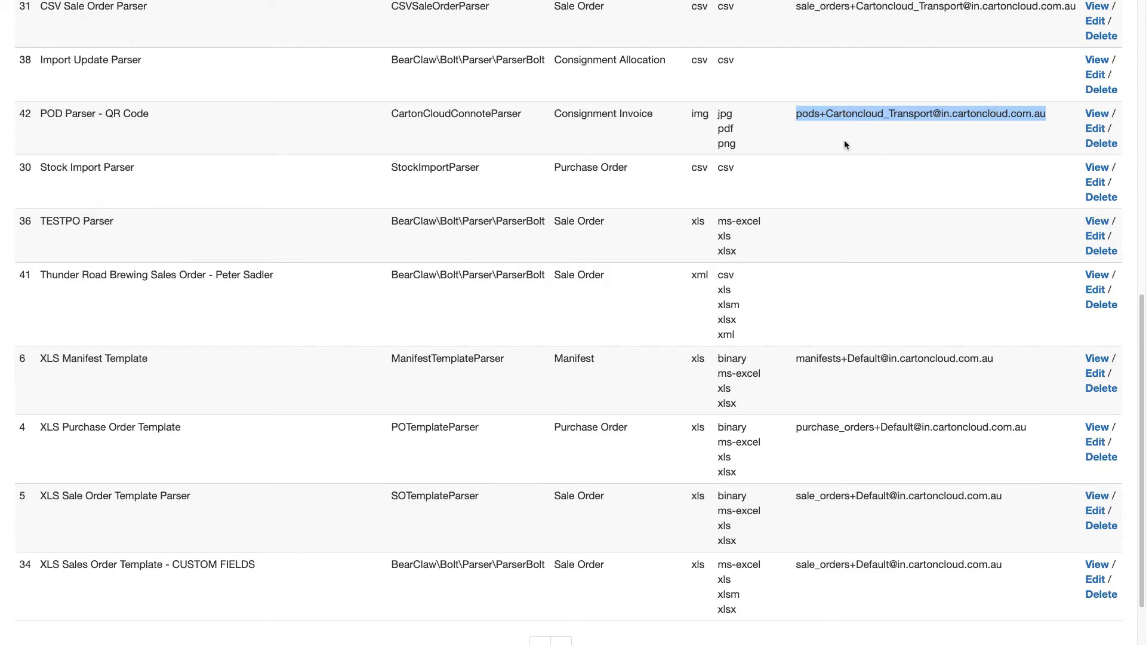
scroll(815, 241, "up", 10)
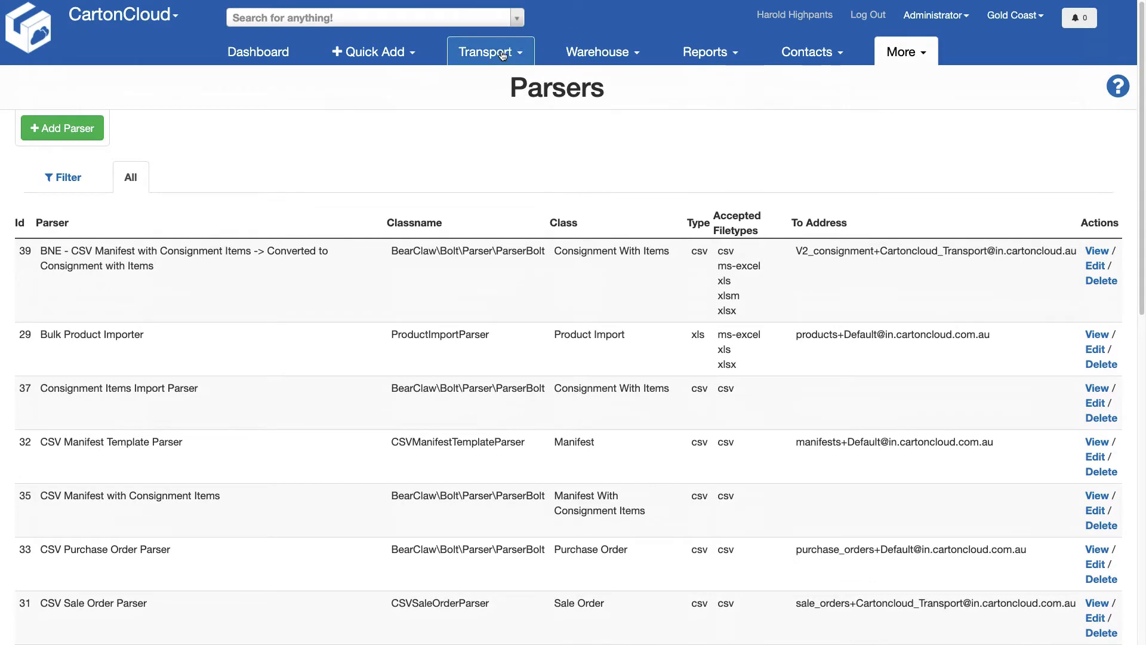
Open the newest Coast Coffee Roasters consignment for Blue Bagels & Brew, download its consignment note, and review the PDF.
left_click(505, 55)
left_click(517, 84)
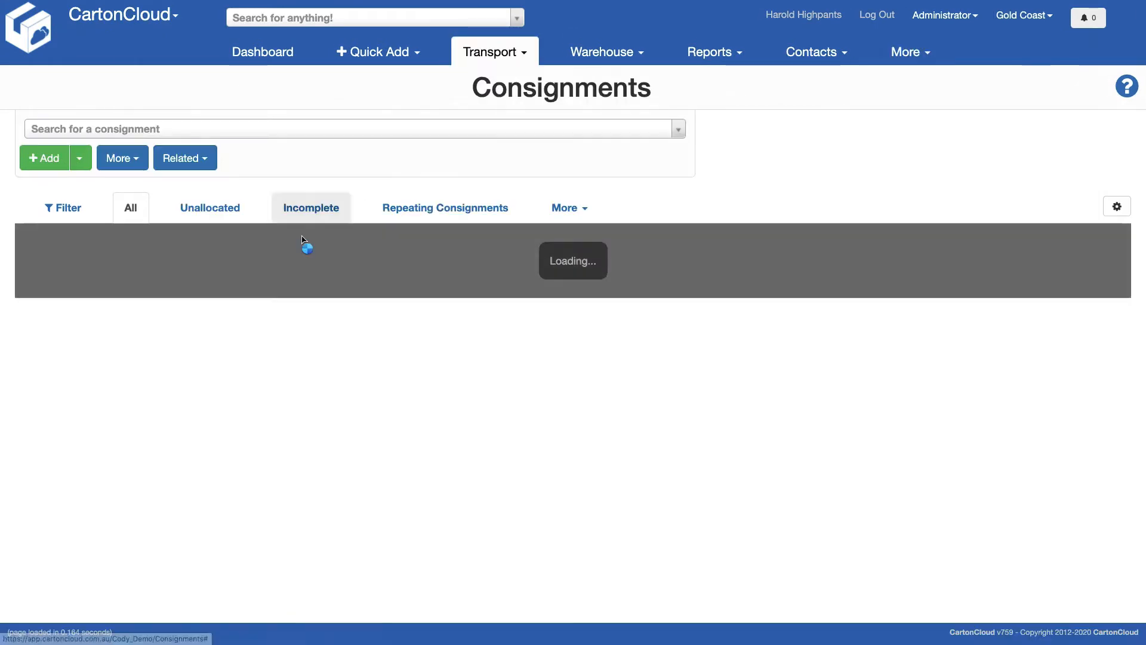
left_click(386, 366)
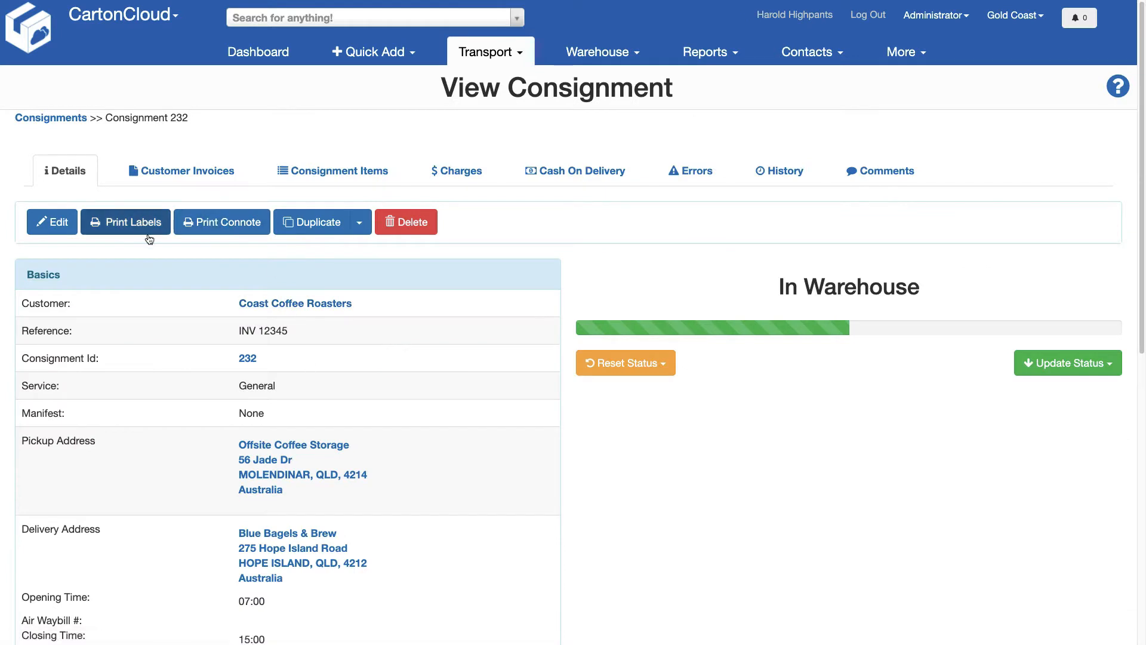
left_click(222, 222)
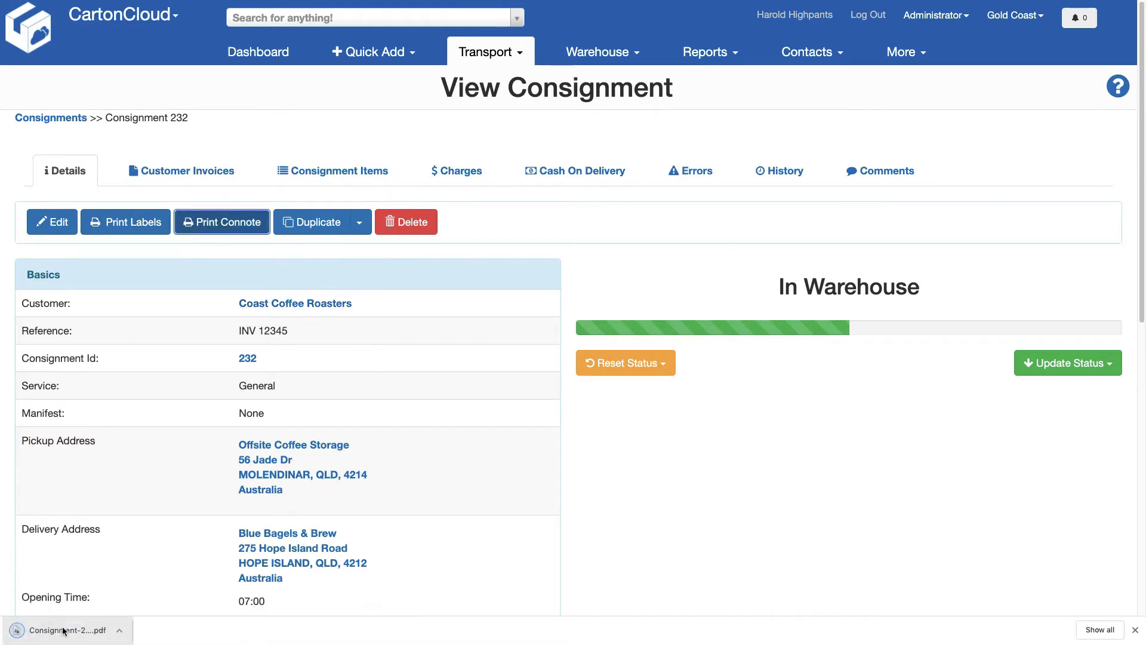
left_click(65, 630)
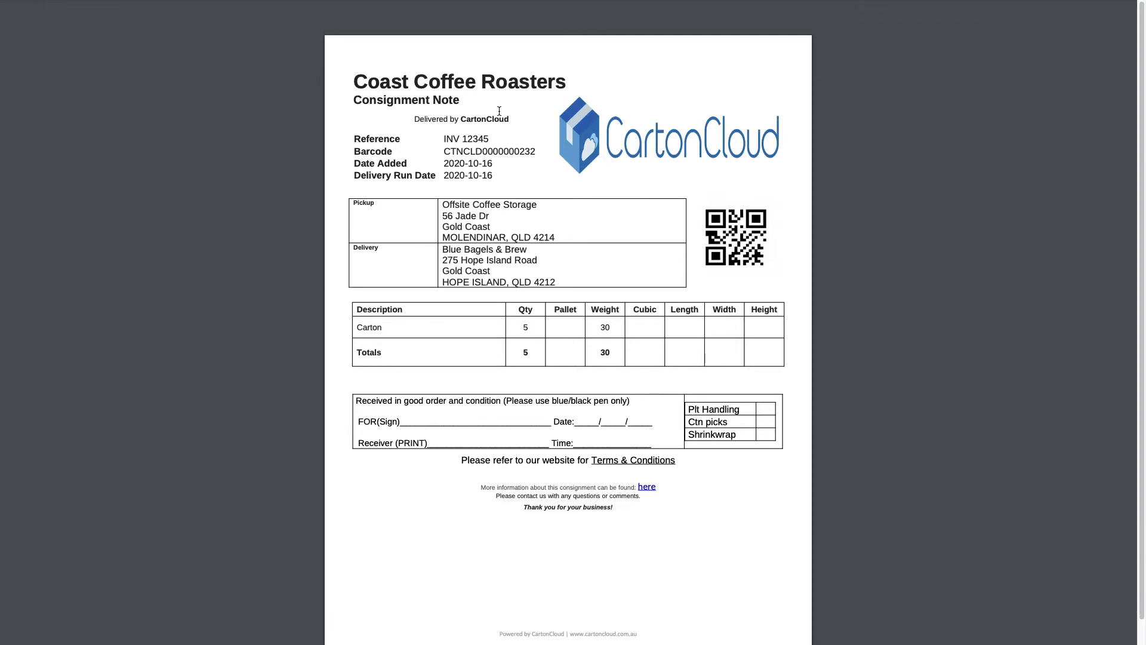
key("super+w")
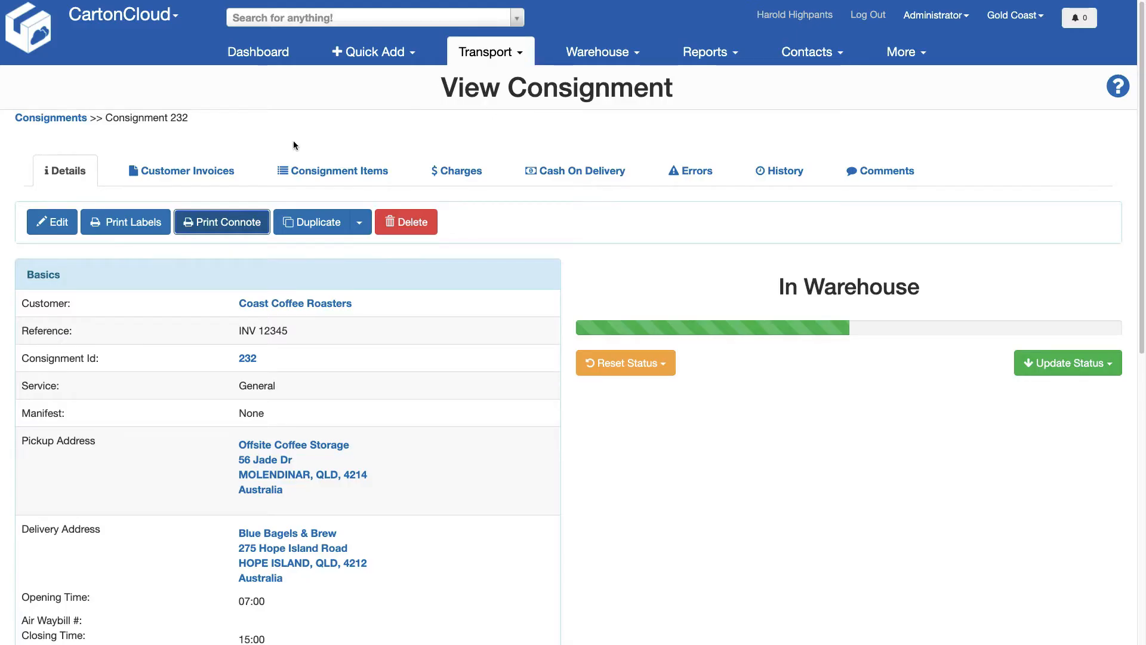
Check the consignment's customer invoices and return to its details.
left_click(205, 173)
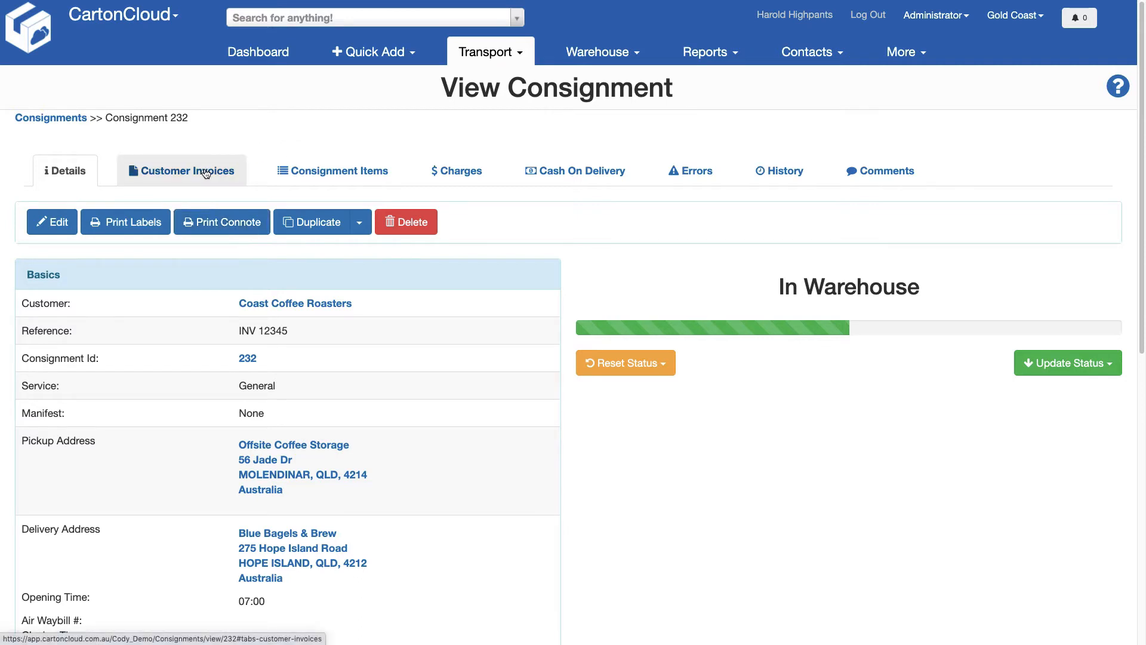
left_click(65, 171)
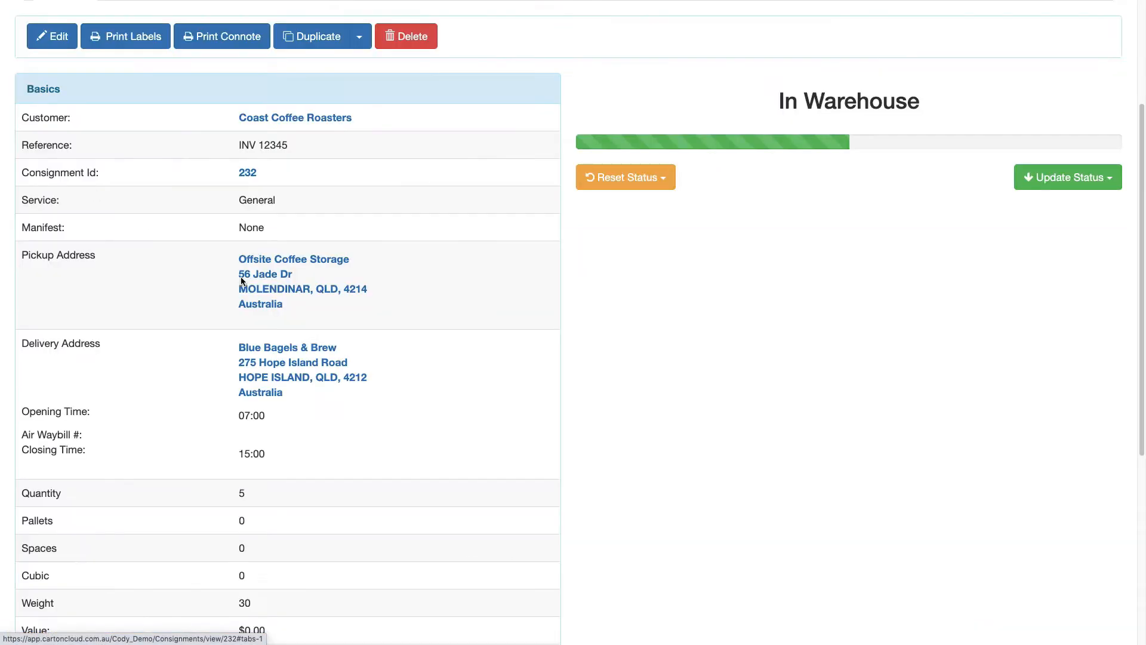
Open the customer Coast Coffee Roasters for editing and review the QR Code Overlay options in its transport management defaults.
left_click(316, 121)
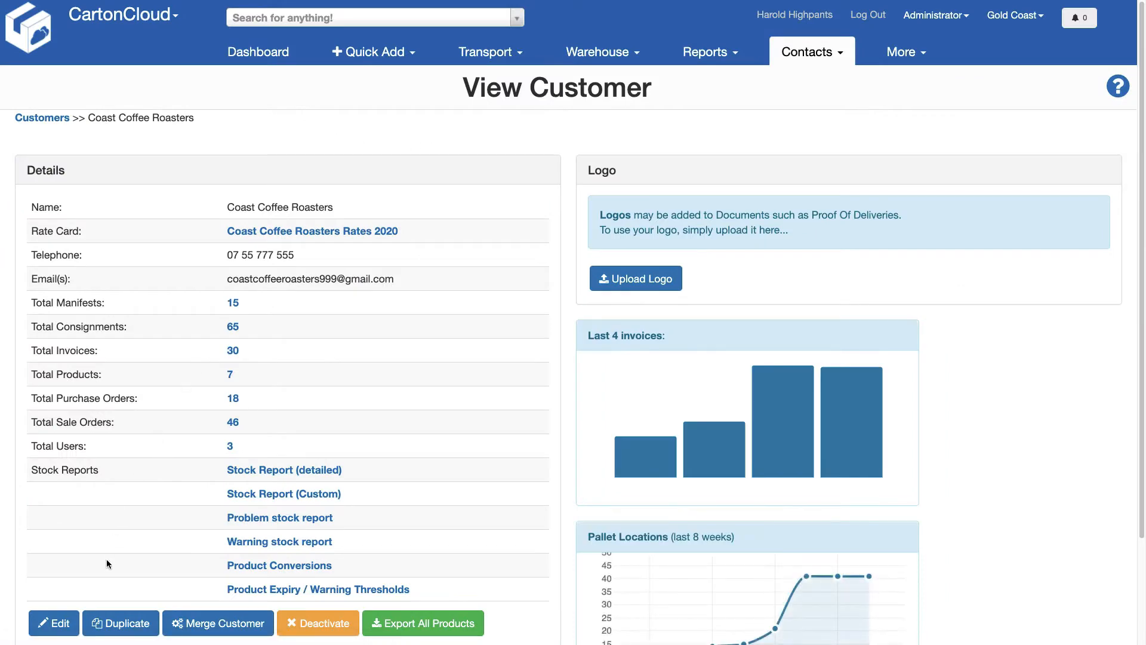
left_click(53, 627)
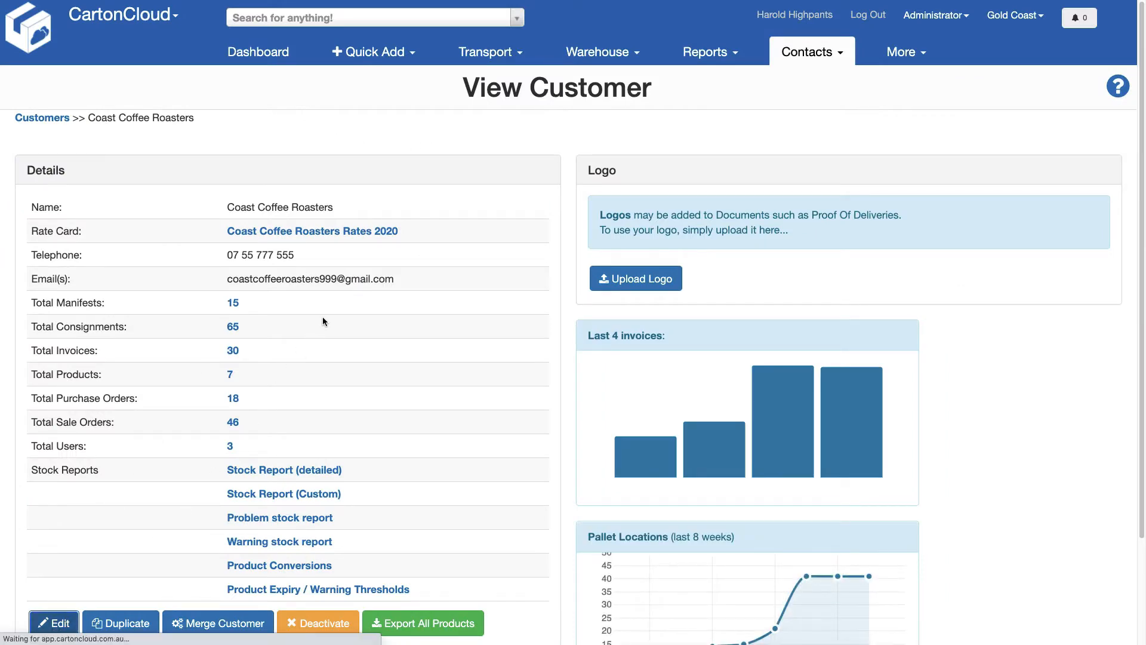
left_click(213, 156)
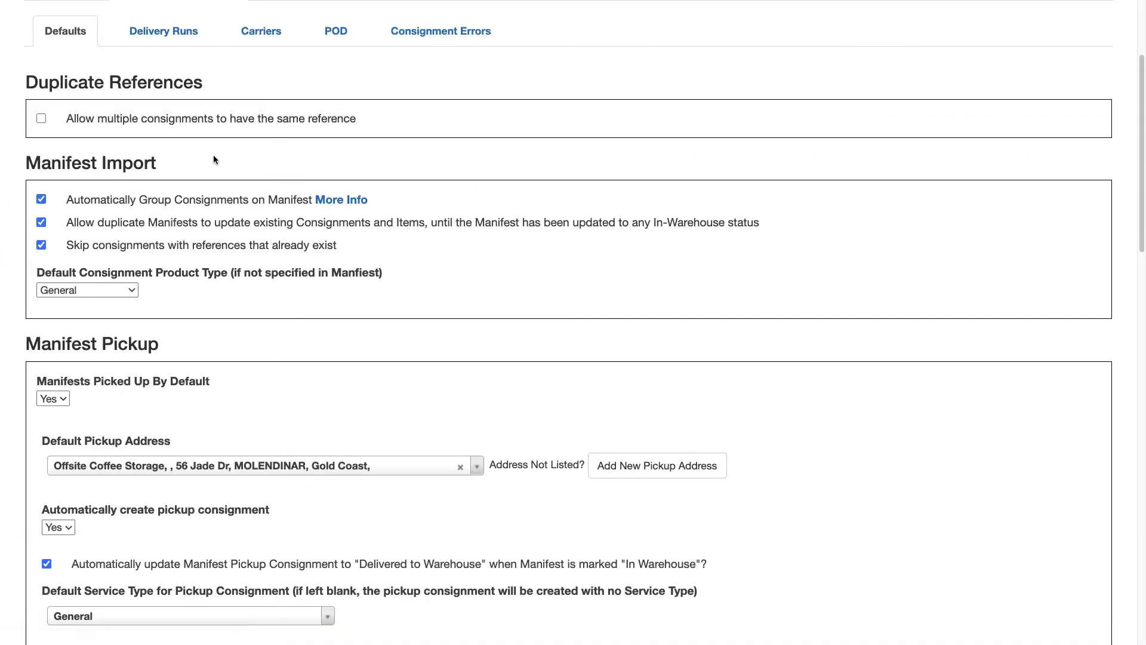
scroll(291, 408, "down", 13)
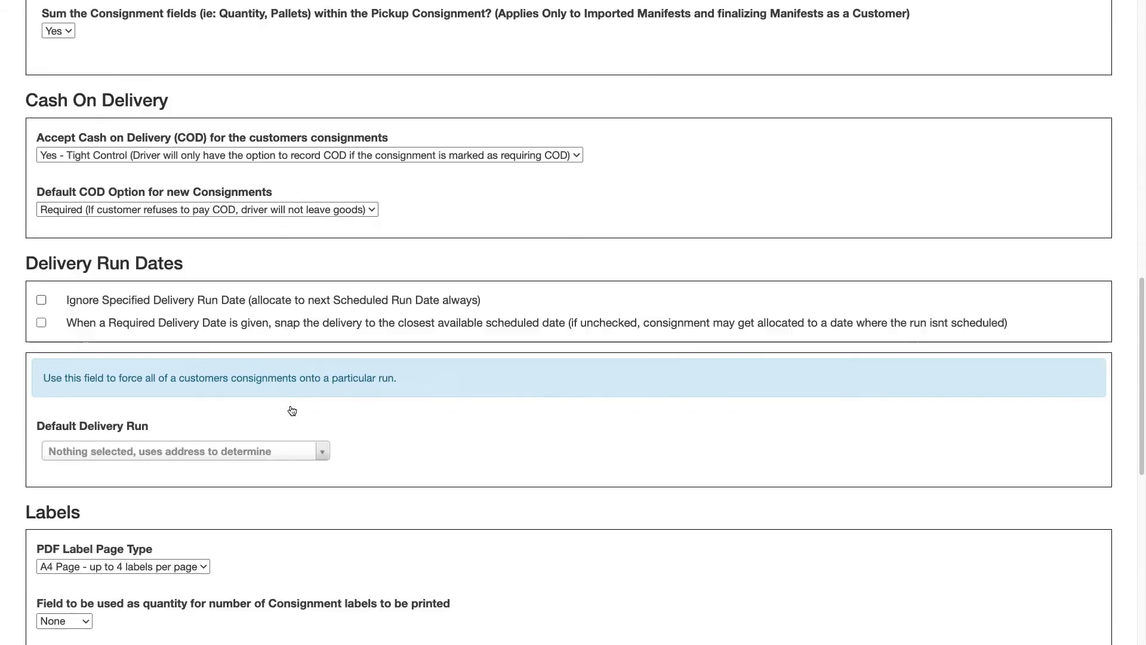
scroll(292, 410, "down", 5)
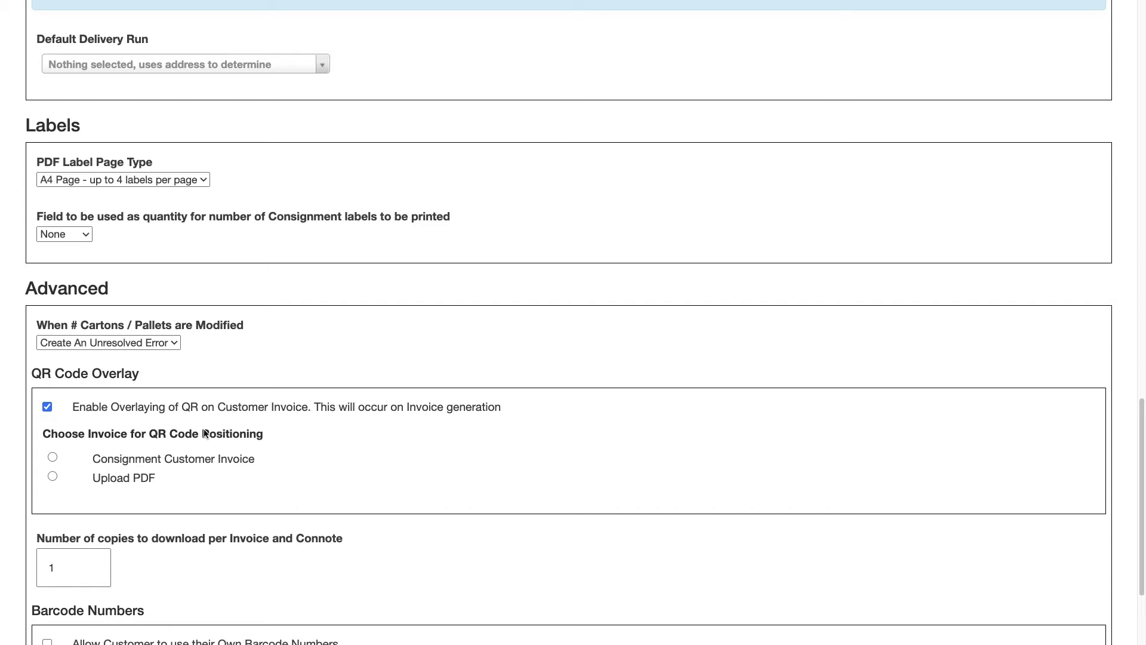
scroll(338, 427, "up", 20)
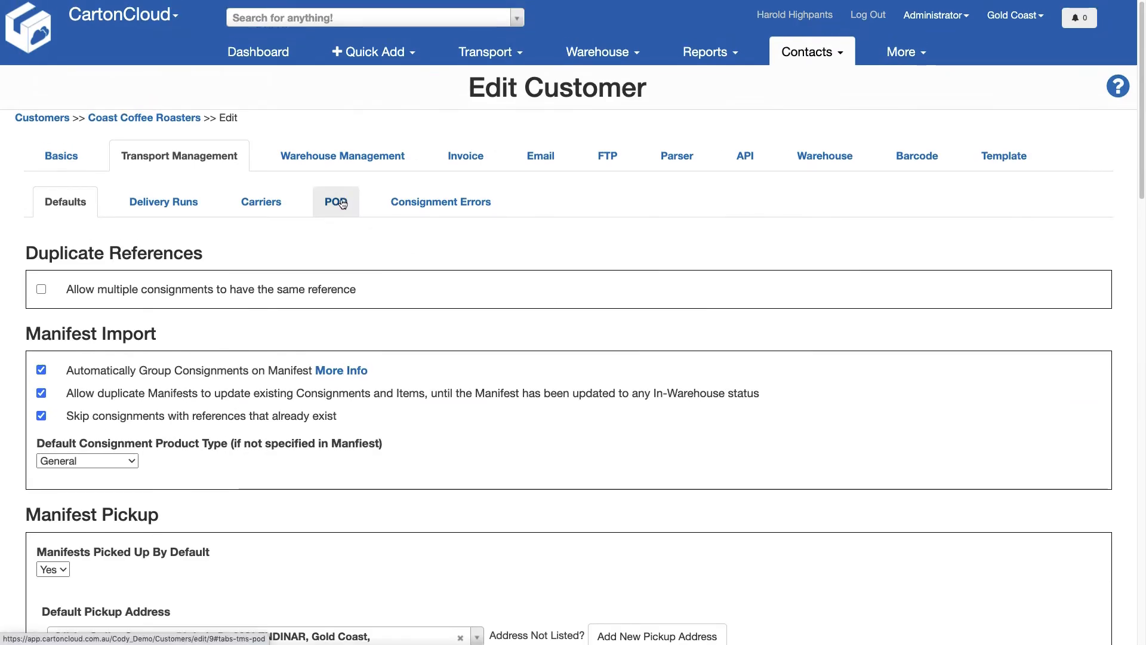
In the customer's POD settings, choose the consignment customer invoice Inv 12345.pdf for signature positioning.
left_click(340, 200)
scroll(309, 220, "down", 1)
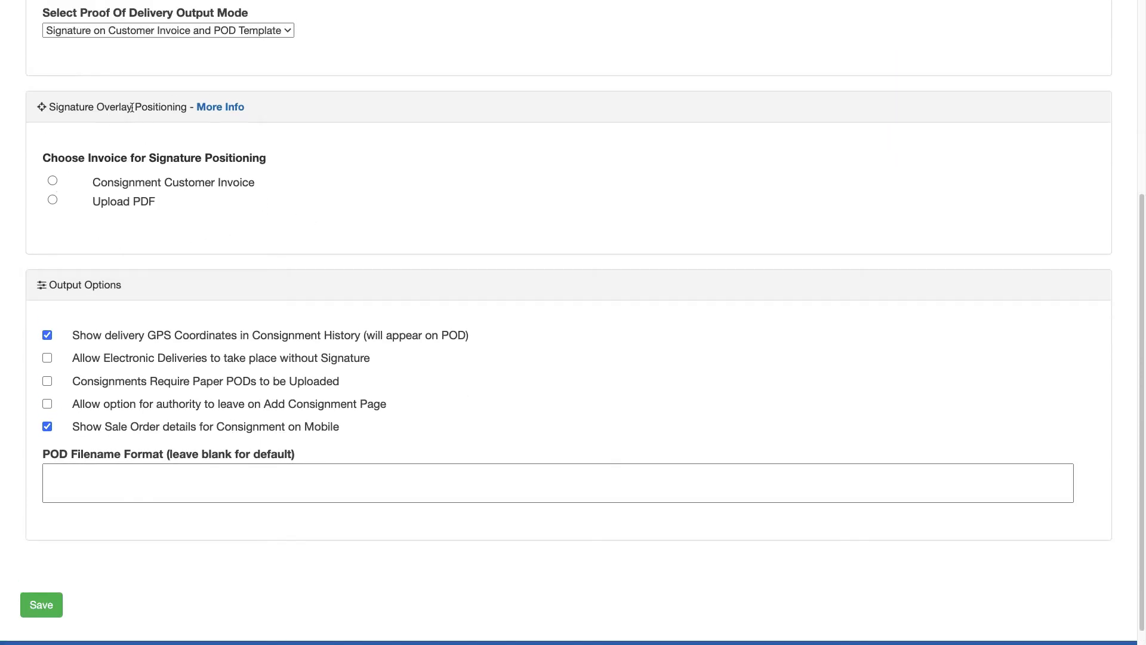
left_click(54, 185)
left_click(160, 248)
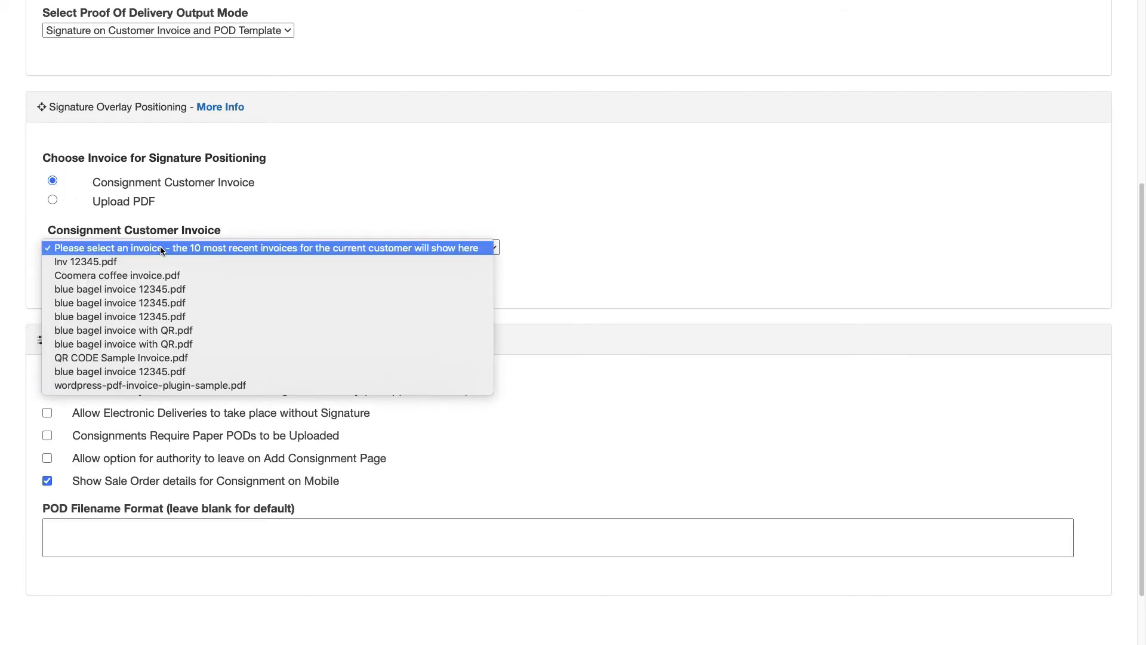
left_click(137, 262)
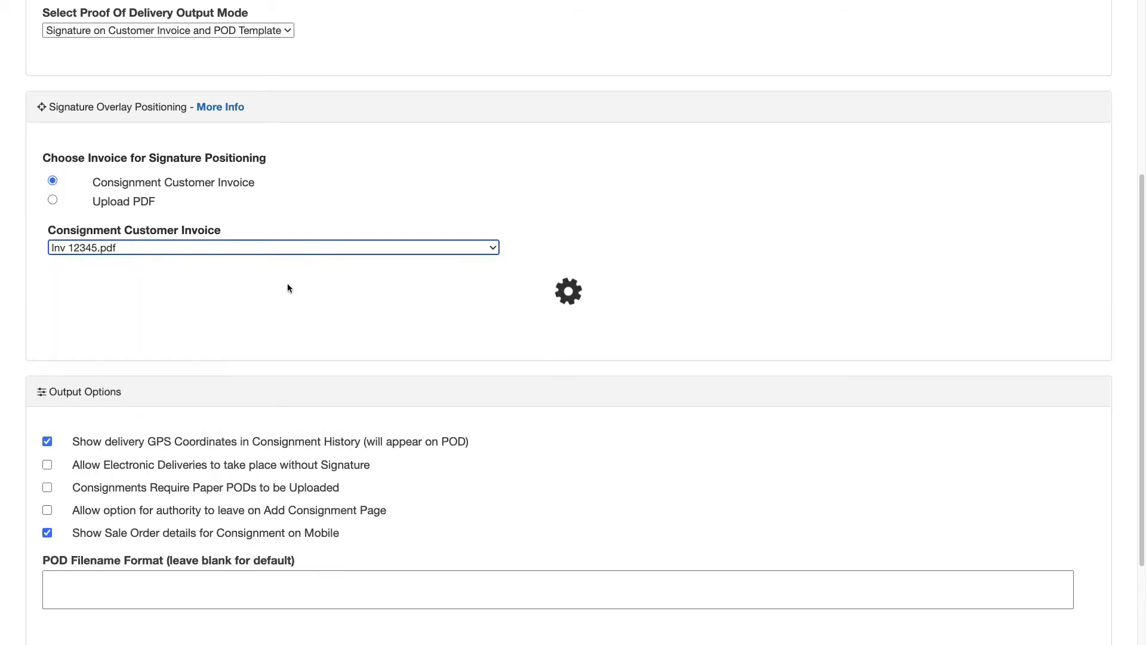
Shift the signature placeholder slightly right and down on the invoice preview in the Signature Positioning Tool.
scroll(371, 293, "down", 9)
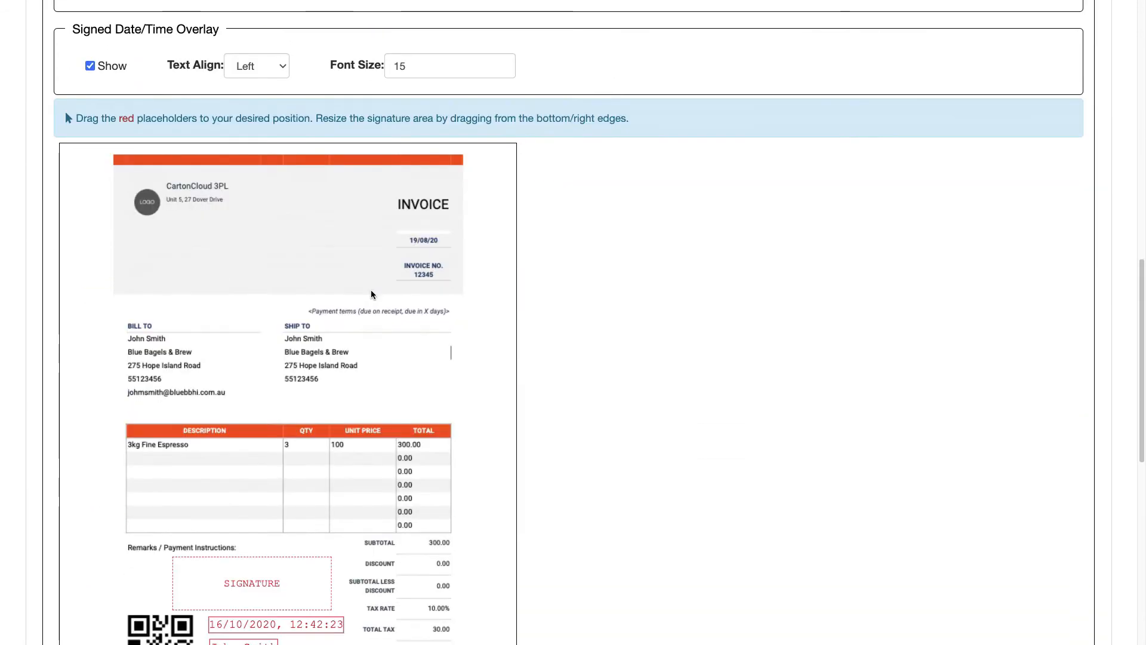
scroll(370, 292, "down", 3)
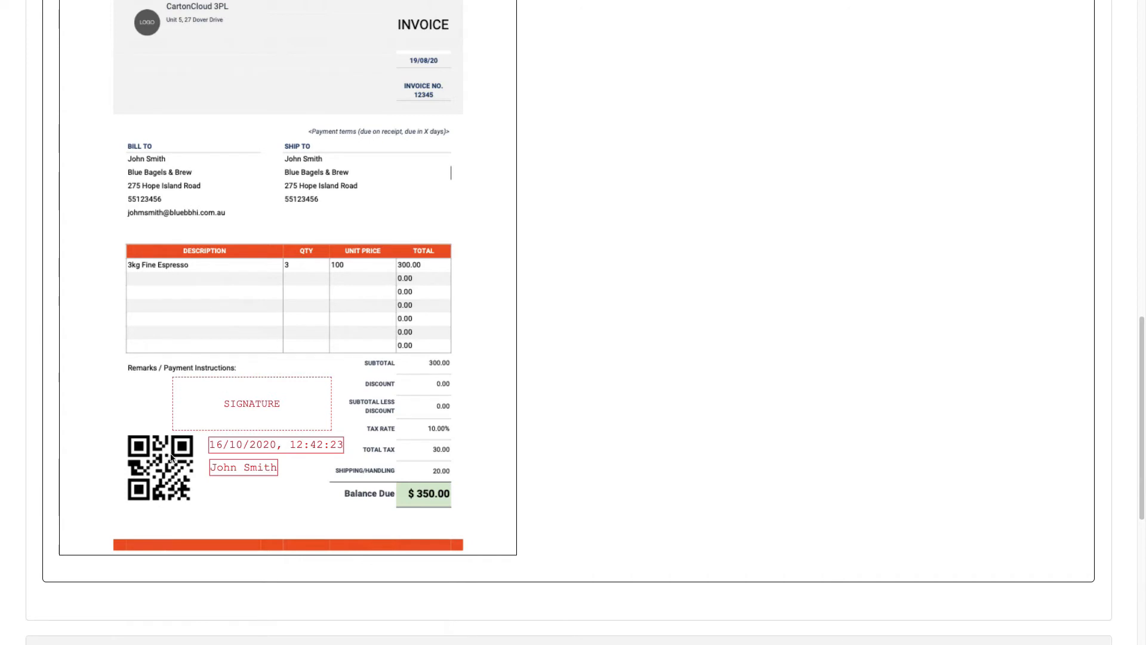
mouse_move(261, 403)
left_mouse_down()
mouse_move(210, 408)
mouse_move(206, 391)
mouse_move(238, 275)
mouse_move(276, 406)
left_mouse_up()
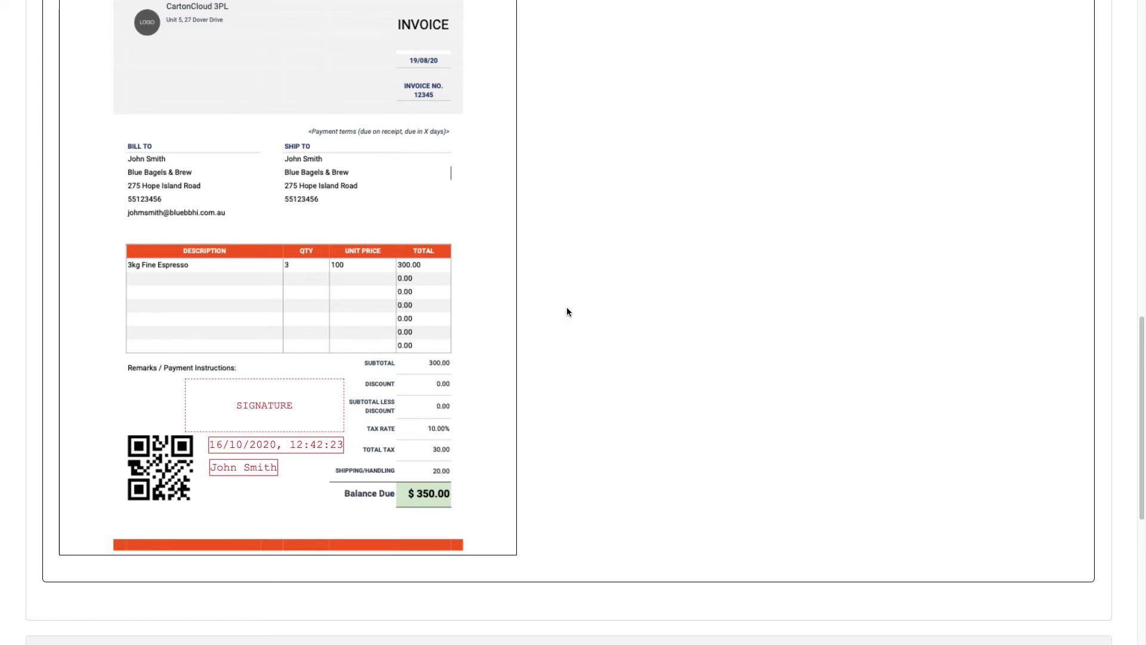
scroll(571, 334, "up", 3)
scroll(571, 333, "up", 15)
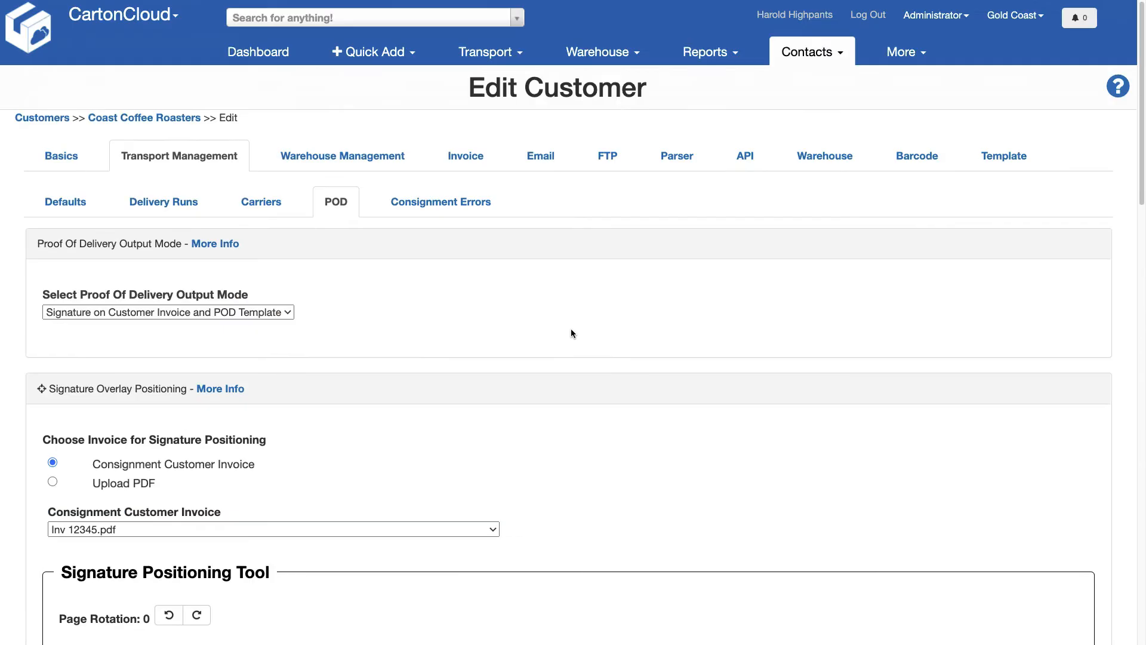
Reopen the newest Coast Coffee Roasters consignment from the consignments list and open its allocated run sheet.
left_click(499, 50)
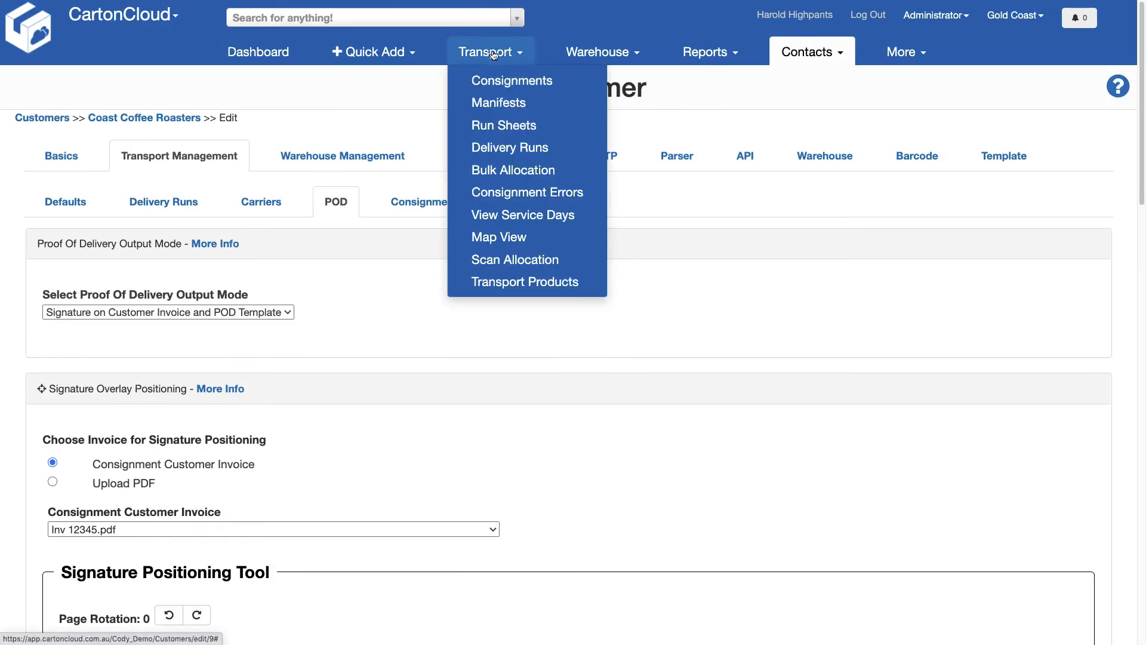
left_click(499, 88)
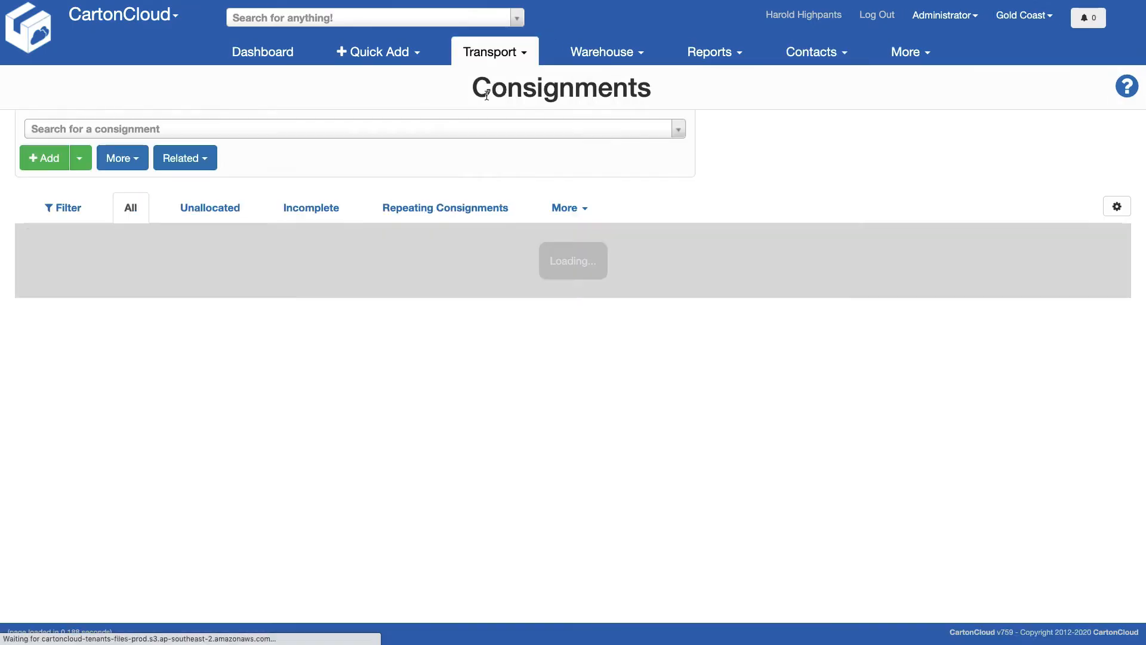
left_click(325, 365)
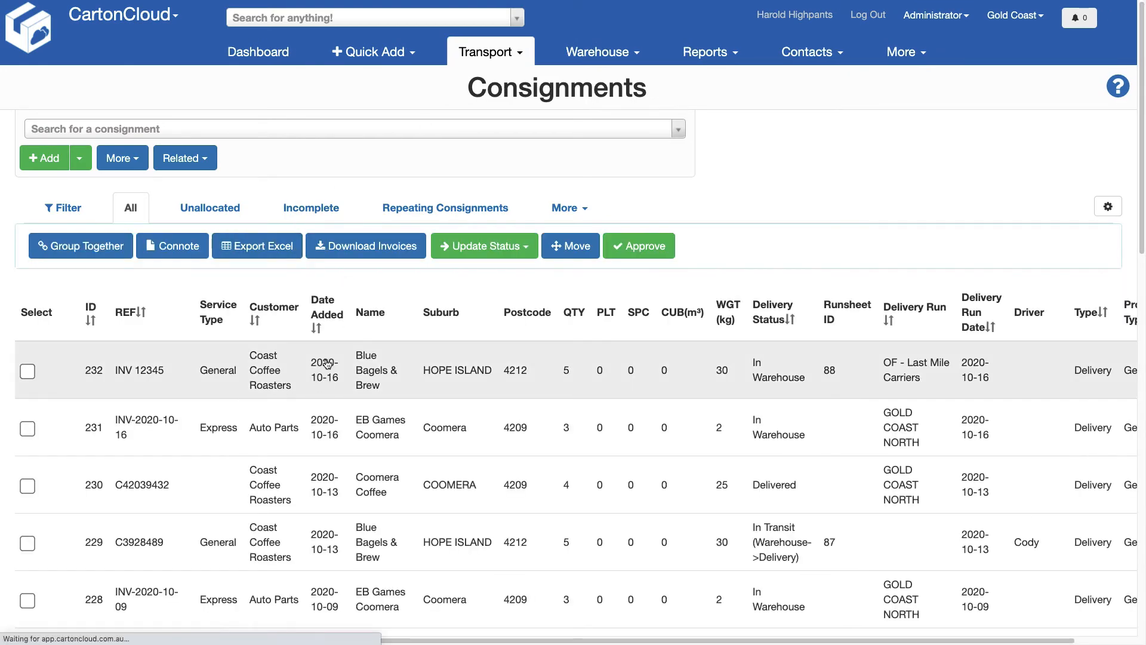
scroll(392, 334, "down", 10)
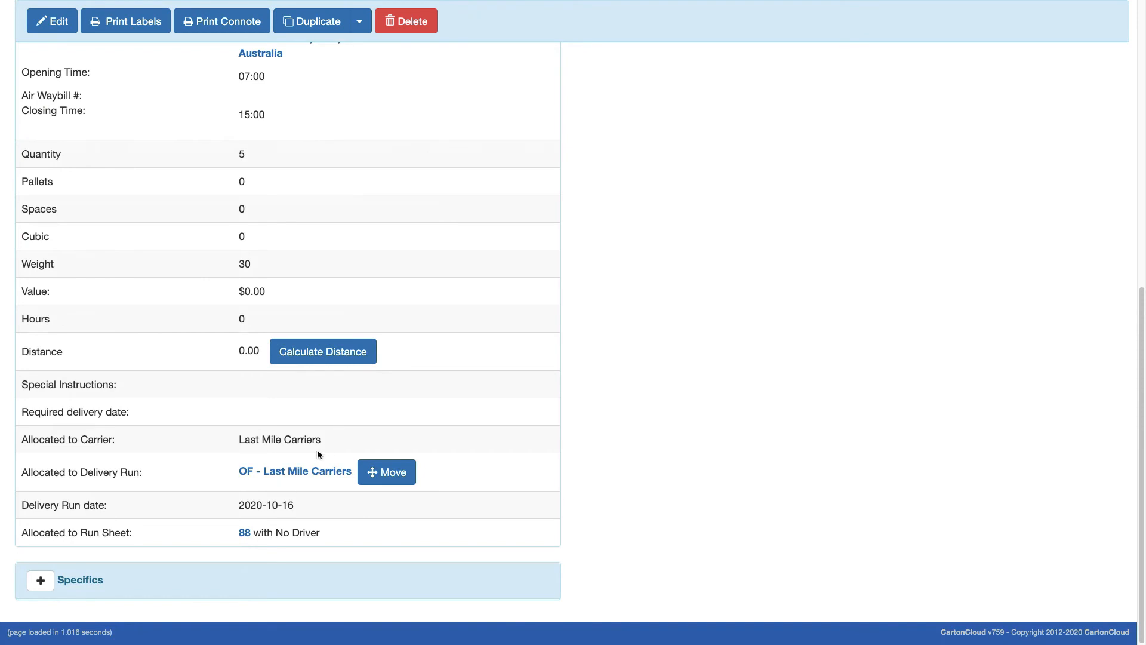
left_click(245, 533)
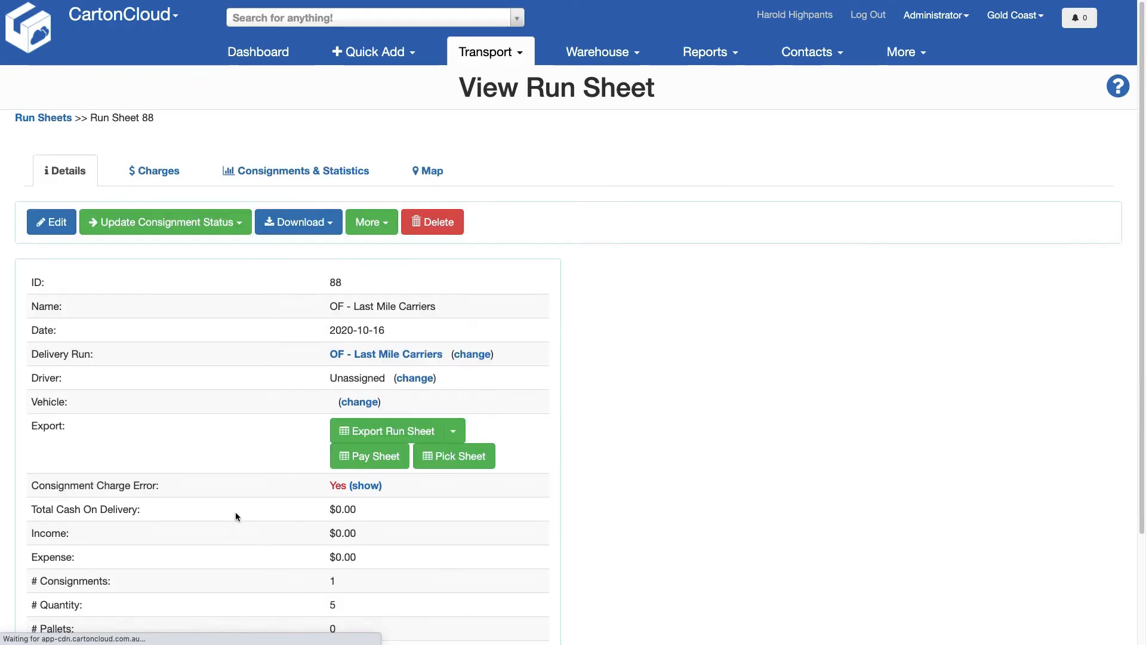
Download the run sheet's consignment invoices and open the resulting PDF.
left_click(327, 227)
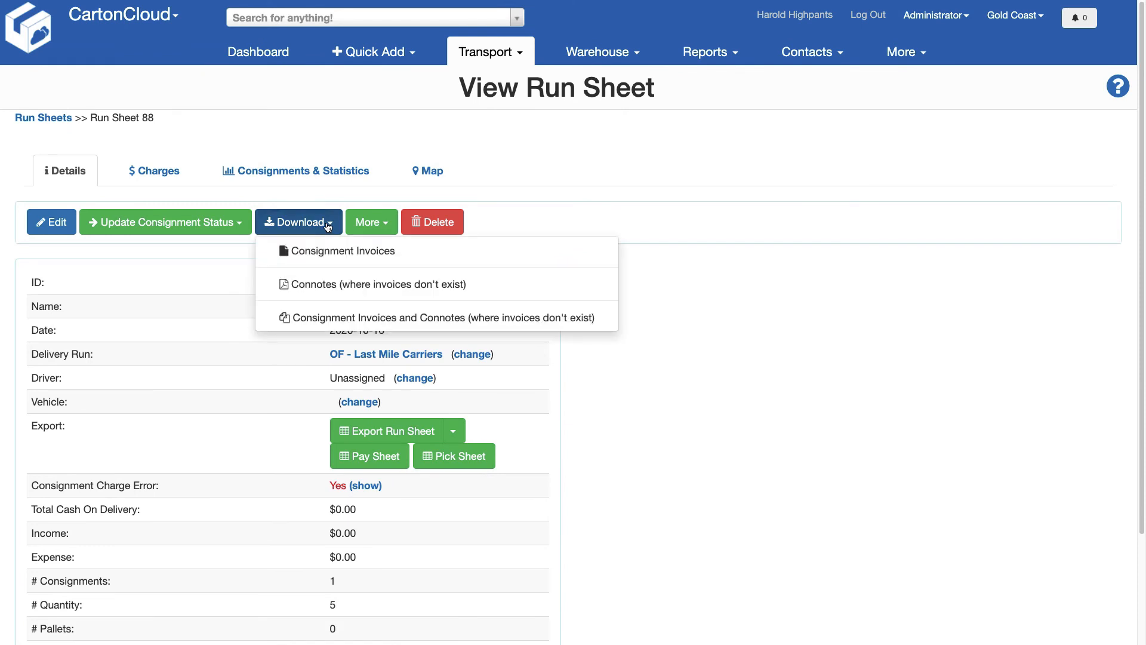
left_click(345, 253)
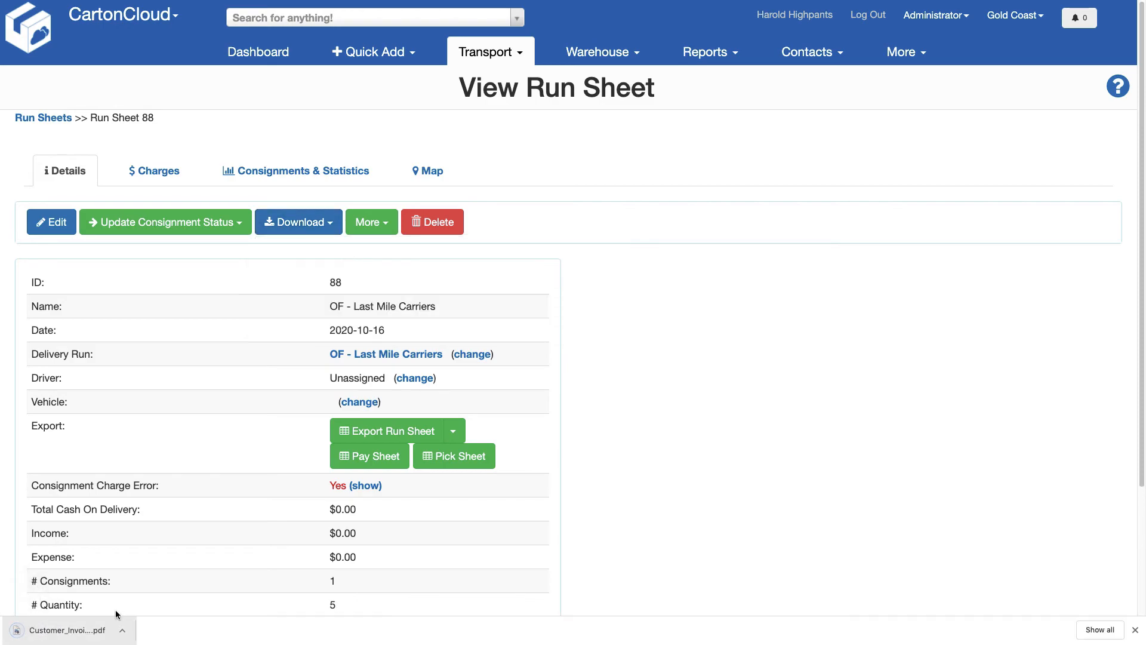
left_click(92, 629)
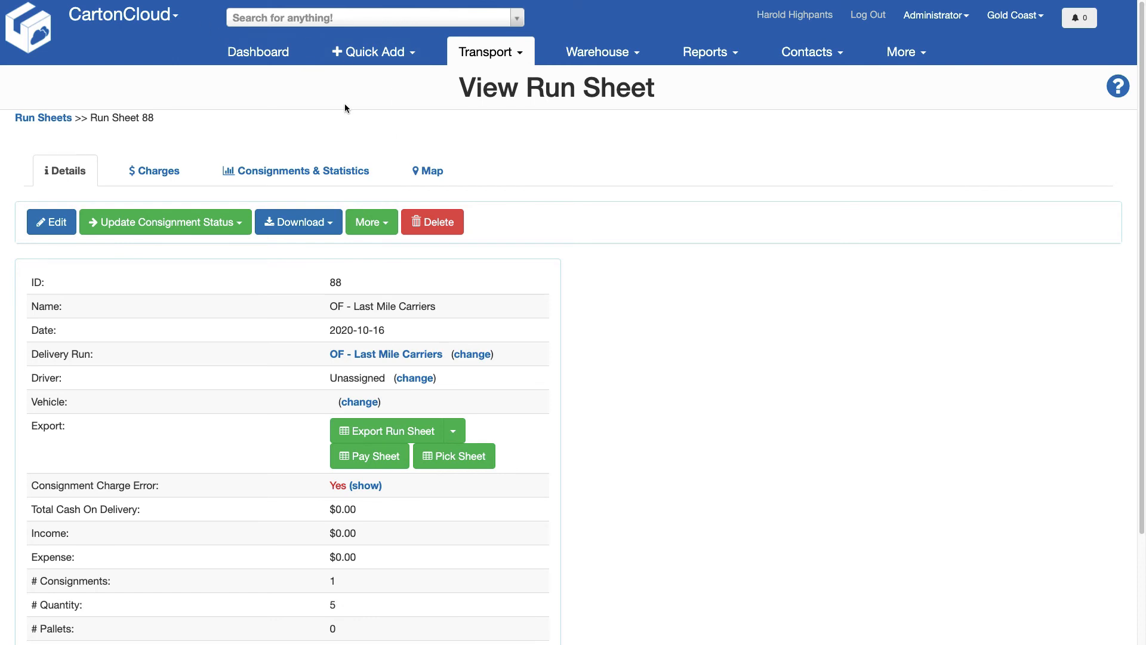
Show the run sheet's consignments and select the Coast Coffee Roasters consignment.
left_click(311, 172)
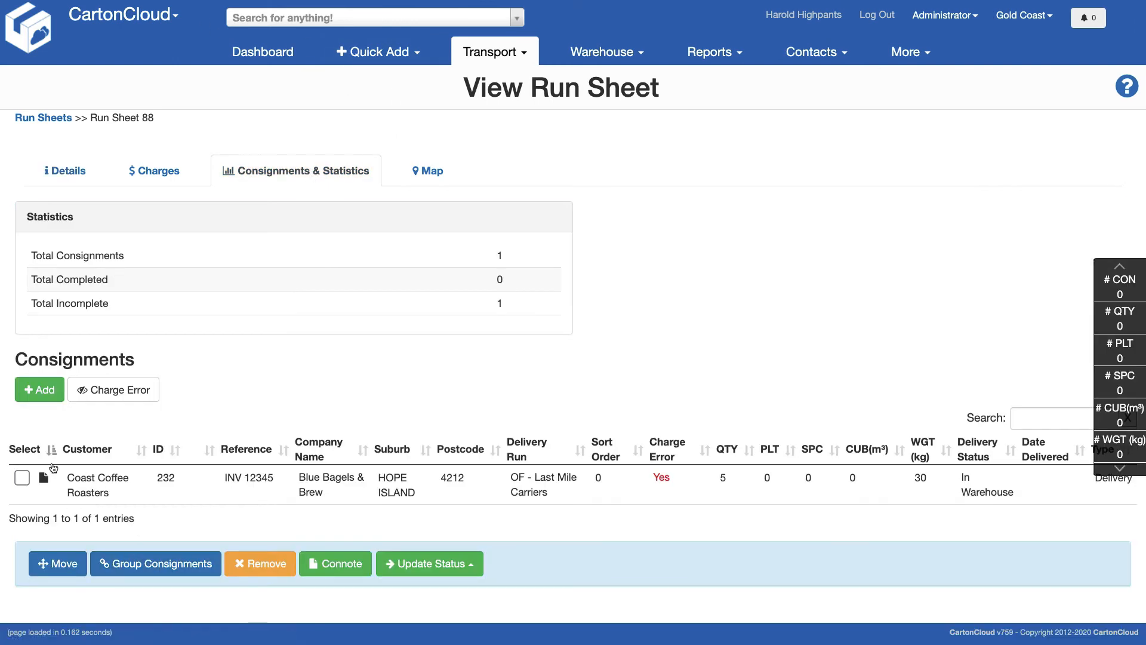
left_click(16, 480)
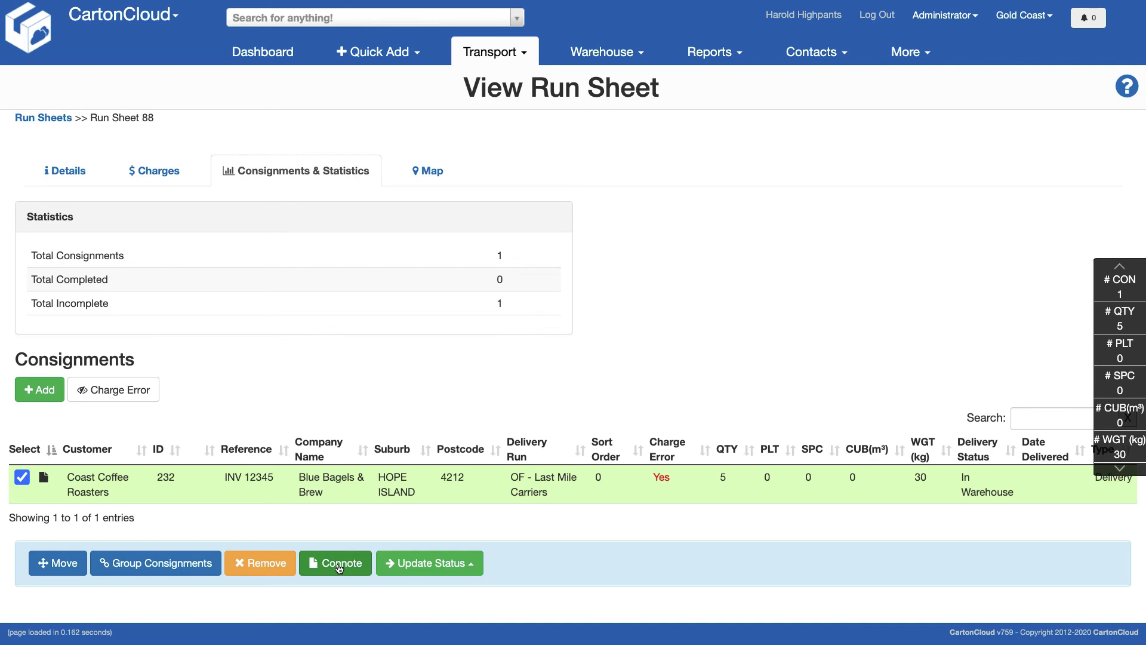
Return to the run sheet's details and open the status choices for updating its consignments.
left_click(66, 171)
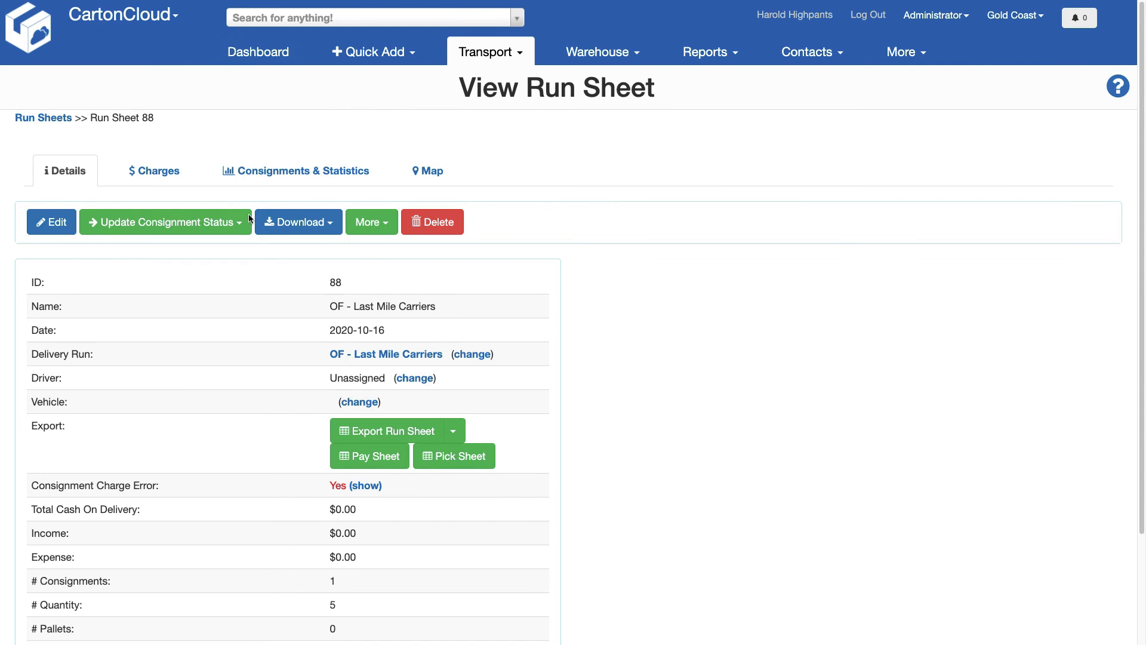
left_click(206, 227)
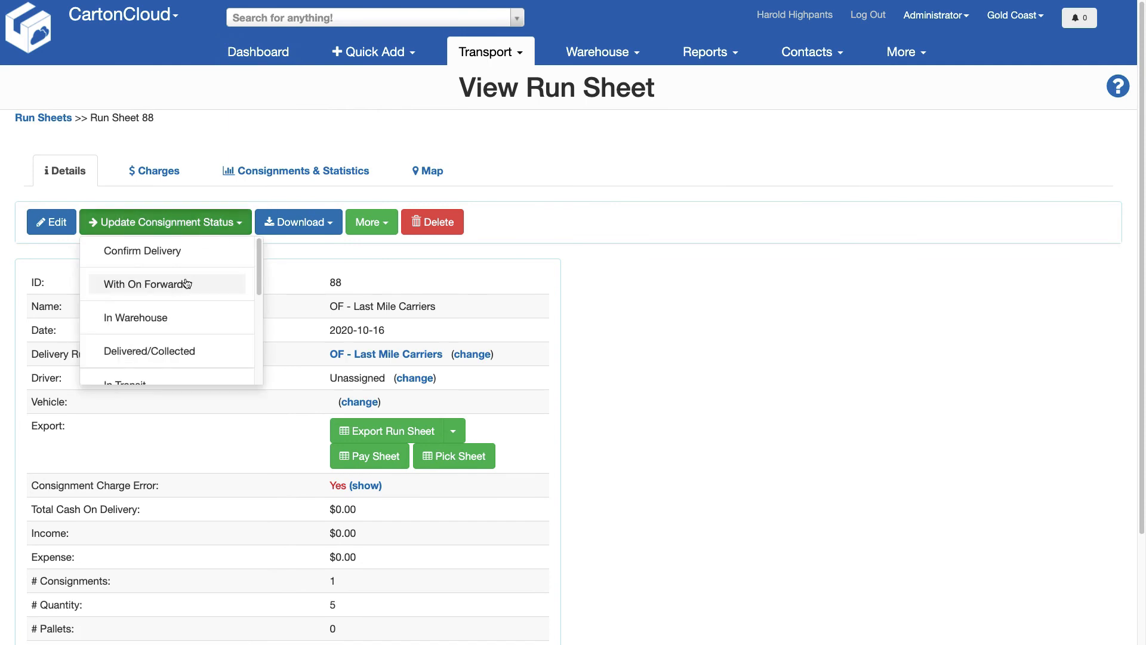